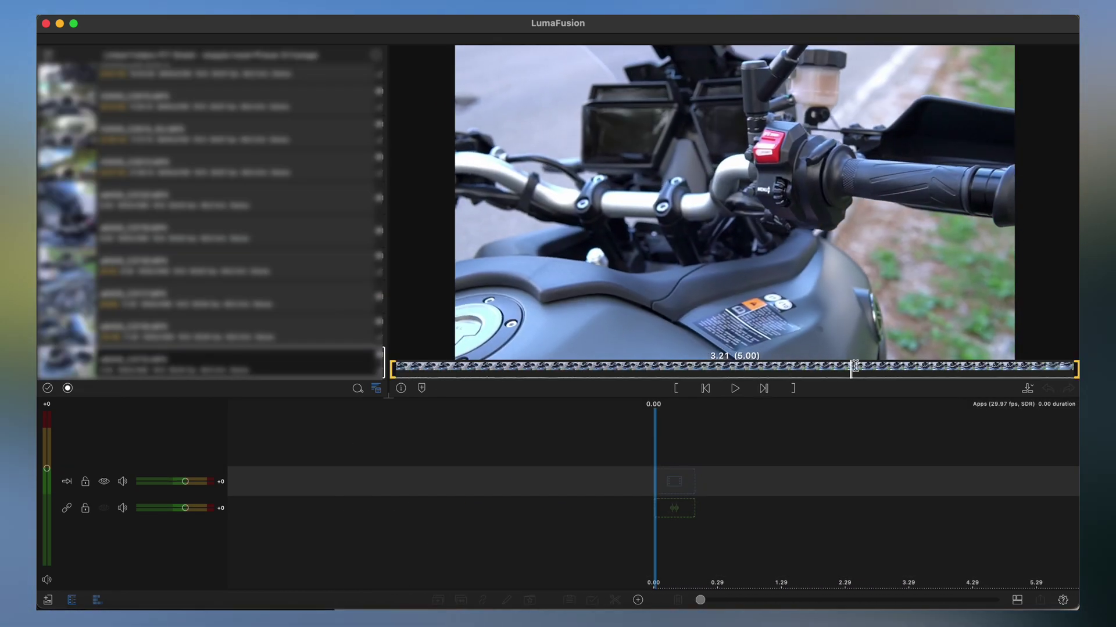
- Place the handlebar close-up clip at the timeline start and clear the placeholder label text
{"action": "mouse_move", "coordinate": [853, 367]}
{"action": "left_mouse_down"}
{"action": "mouse_move", "coordinate": [934, 356]}
{"action": "mouse_move", "coordinate": [932, 346]}
{"action": "mouse_move", "coordinate": [723, 366]}
{"action": "mouse_move", "coordinate": [459, 364]}
{"action": "mouse_move", "coordinate": [788, 390]}
{"action": "mouse_move", "coordinate": [642, 482]}
{"action": "left_mouse_up"}
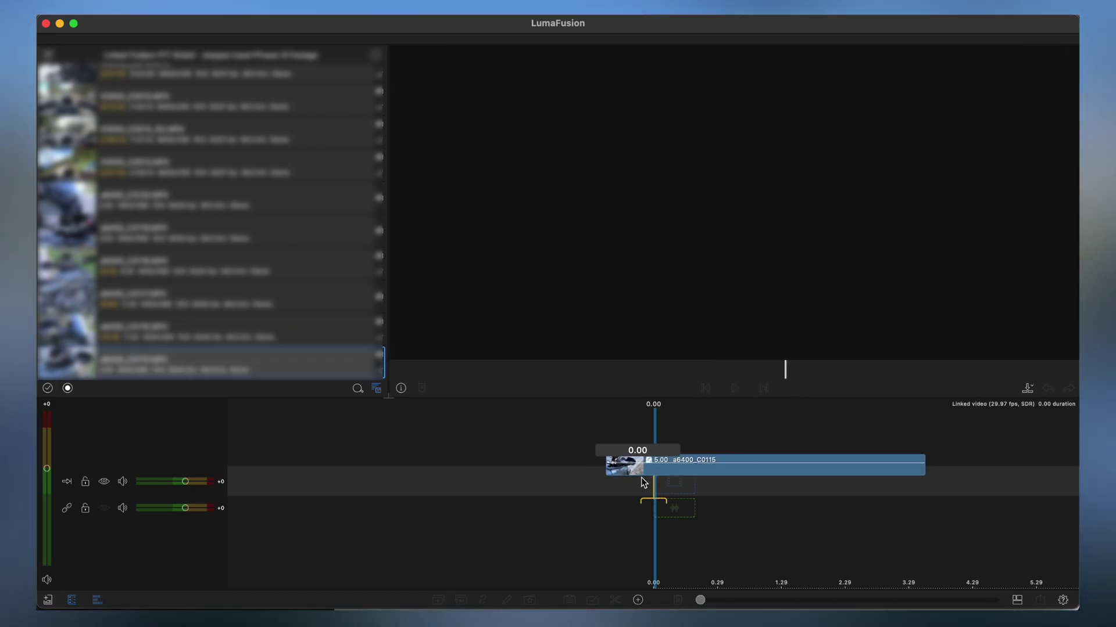
{"action": "left_click_drag", "start_coordinate": [711, 488], "coordinate": [709, 487]}
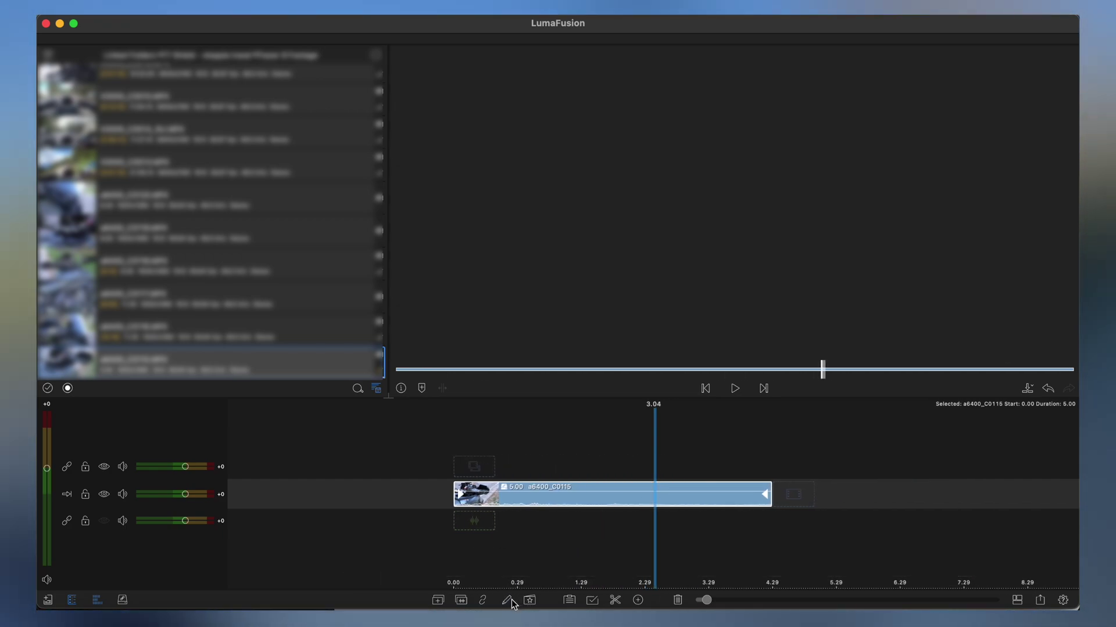
{"action": "left_click", "coordinate": [507, 601]}
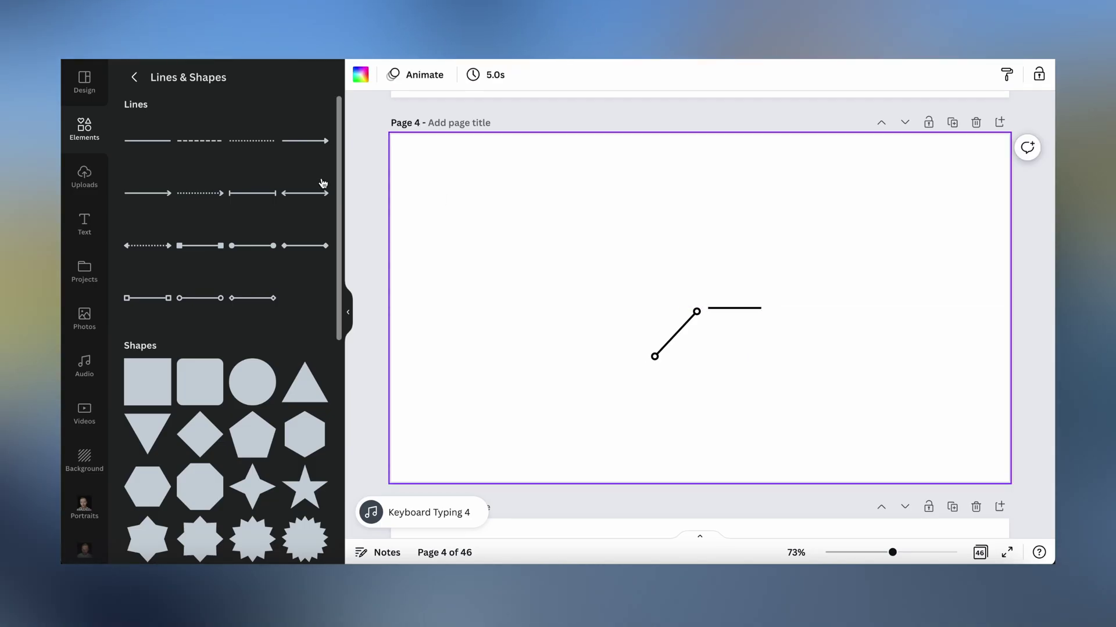
{"action": "key", "text": "BackSpace"}
{"action": "key", "text": "BackSpace"}
{"action": "type", "text": "ENGI a subheading"}
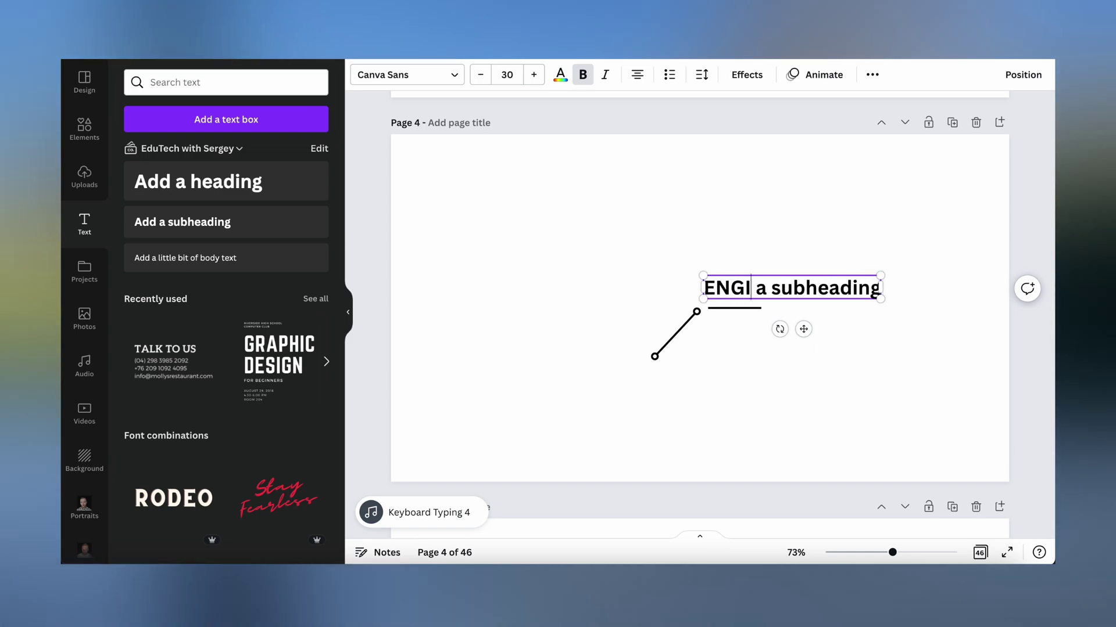
{"action": "type", "text": "NE EGNITION"}
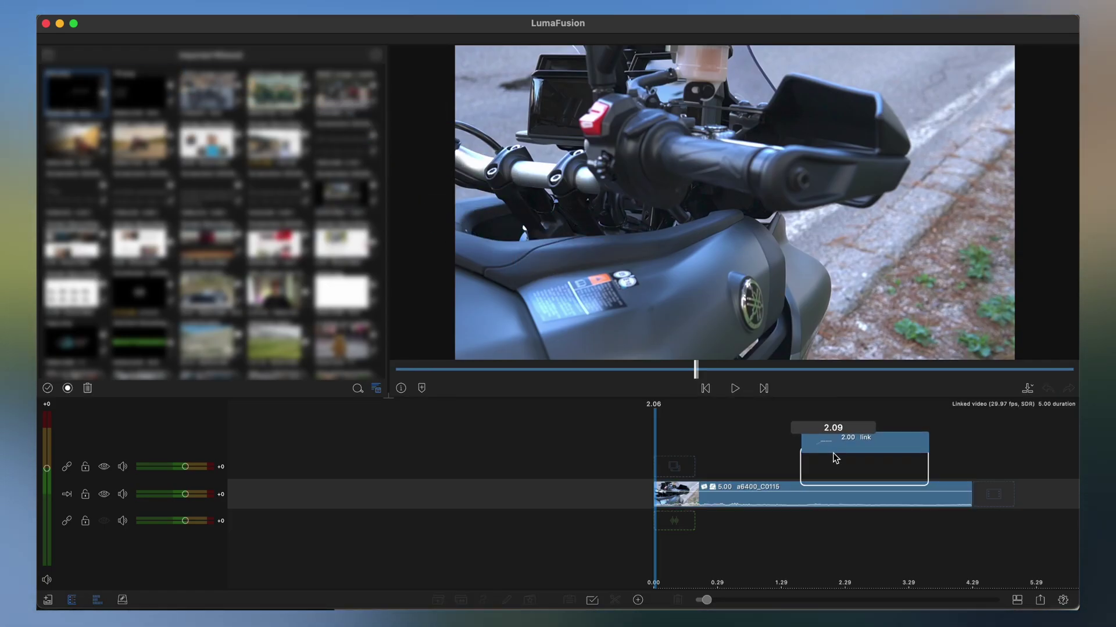
- Drop the 'link' ENGINE EGNITION title above the bike clip and stretch it to 3.00 seconds
{"action": "left_click_drag", "start_coordinate": [832, 457], "coordinate": [764, 467]}
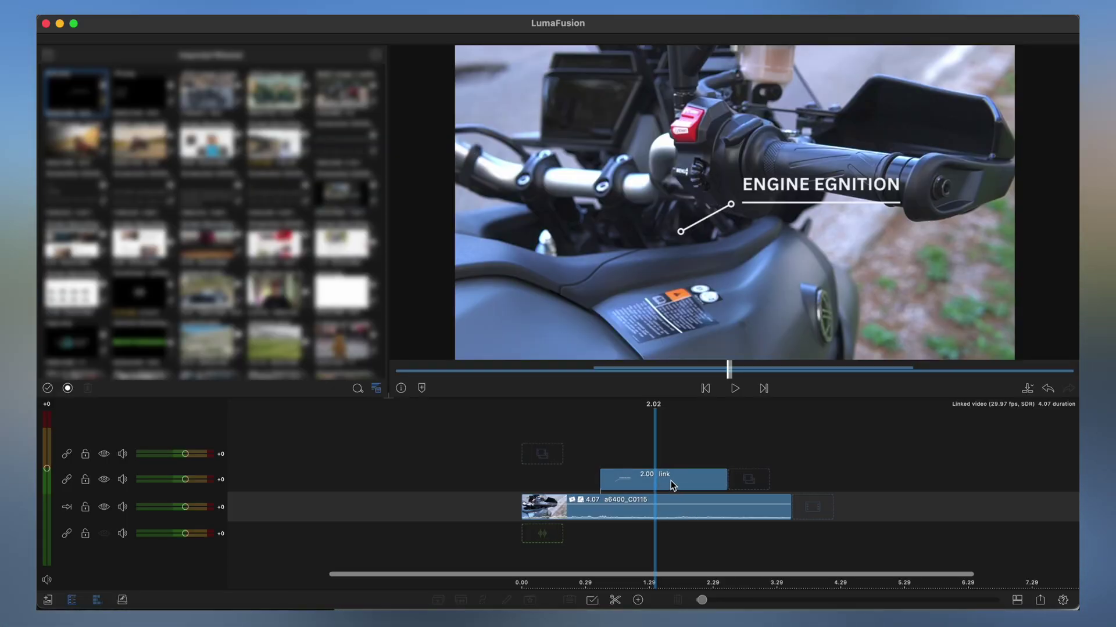
{"action": "left_click", "coordinate": [713, 482]}
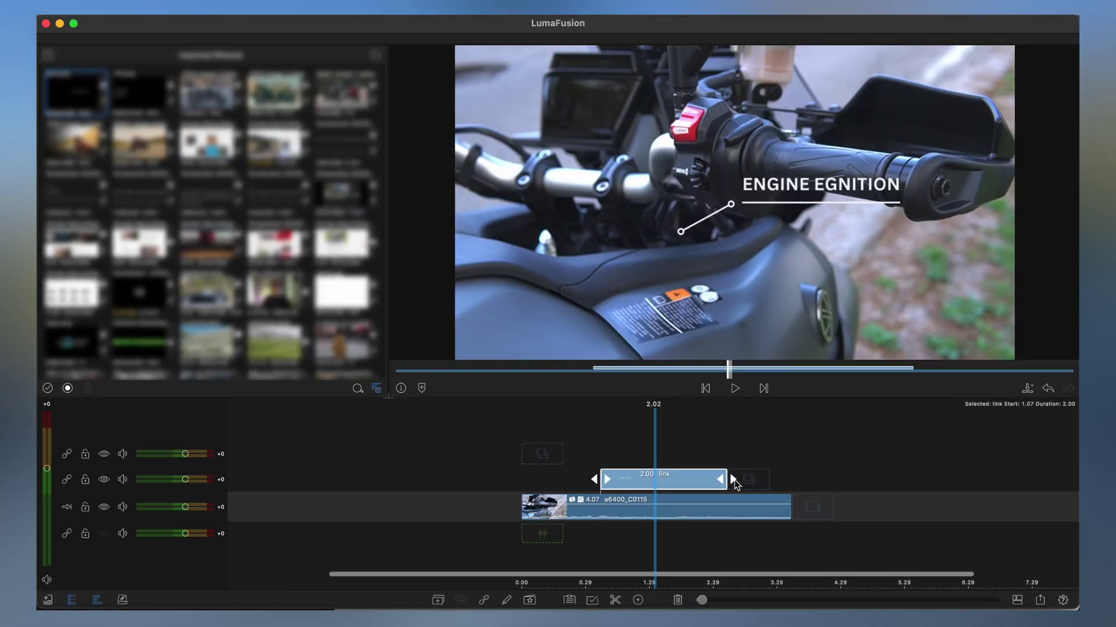
{"action": "left_click_drag", "start_coordinate": [728, 481], "coordinate": [796, 484]}
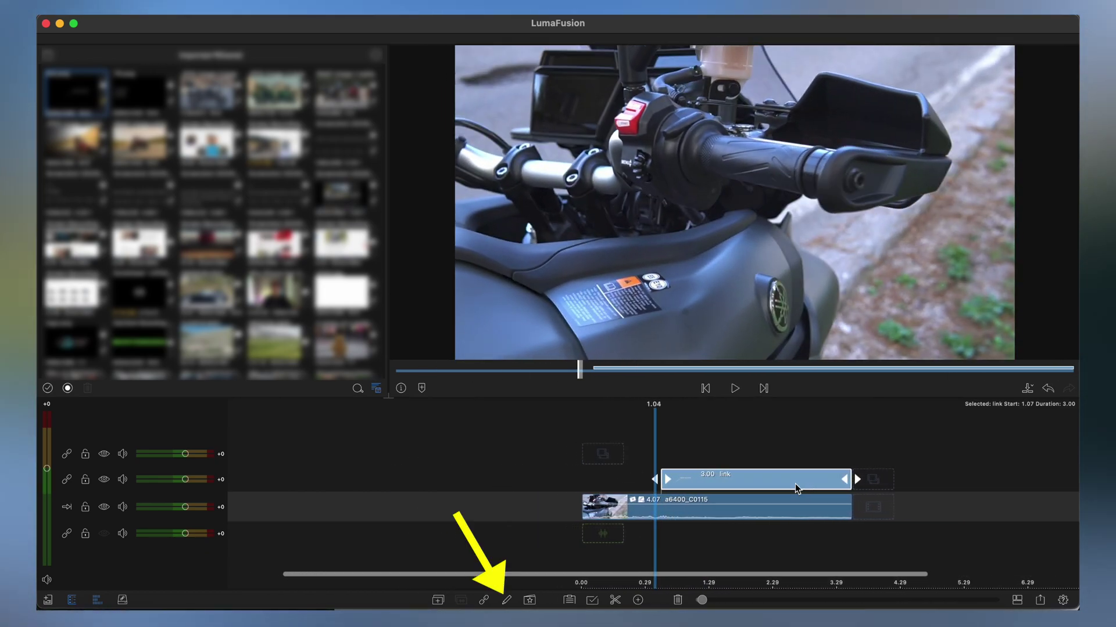
- In Frame & Fit, step frame by frame from the clip start, repositioning the callout onto the red switch
{"action": "double_click", "coordinate": [795, 484]}
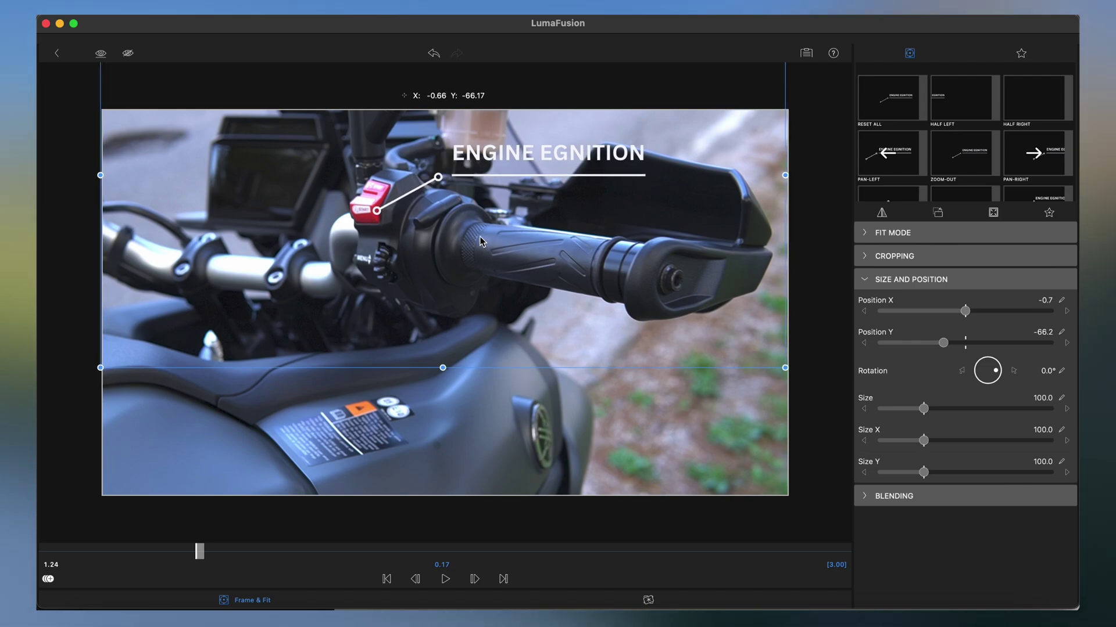
{"action": "left_click_drag", "start_coordinate": [170, 554], "coordinate": [49, 553]}
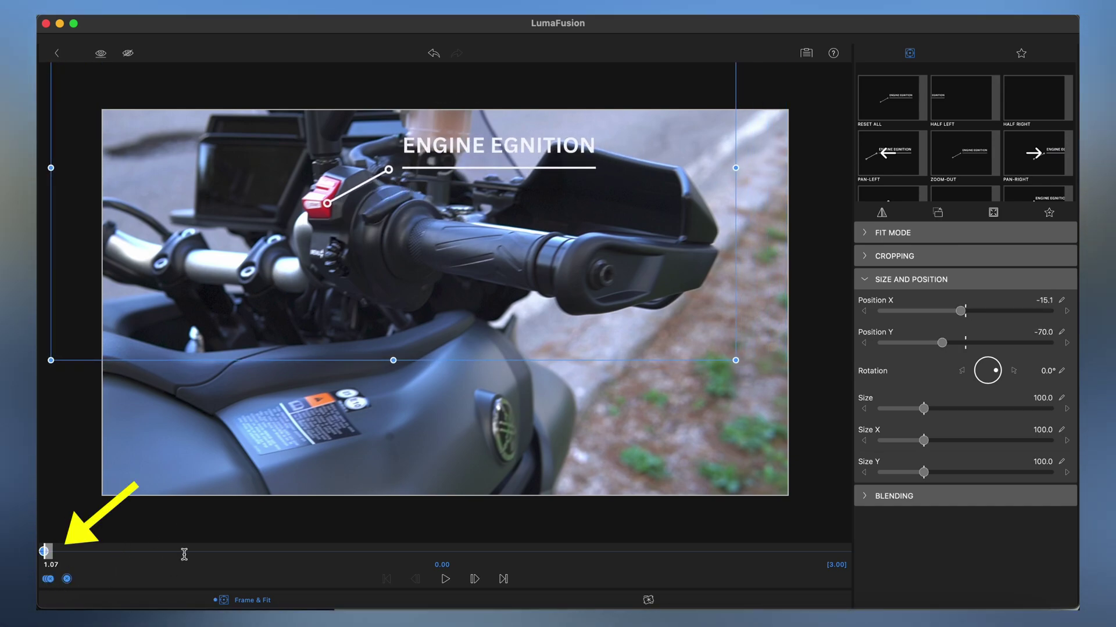
{"action": "key", "text": "Right"}
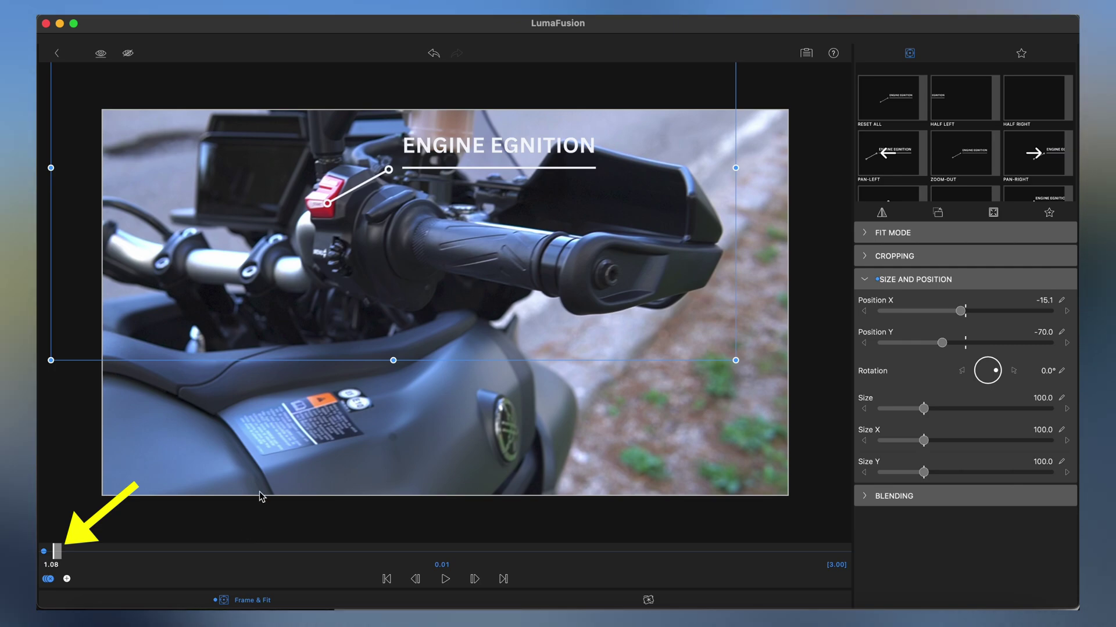
{"action": "left_click_drag", "start_coordinate": [463, 154], "coordinate": [463, 149]}
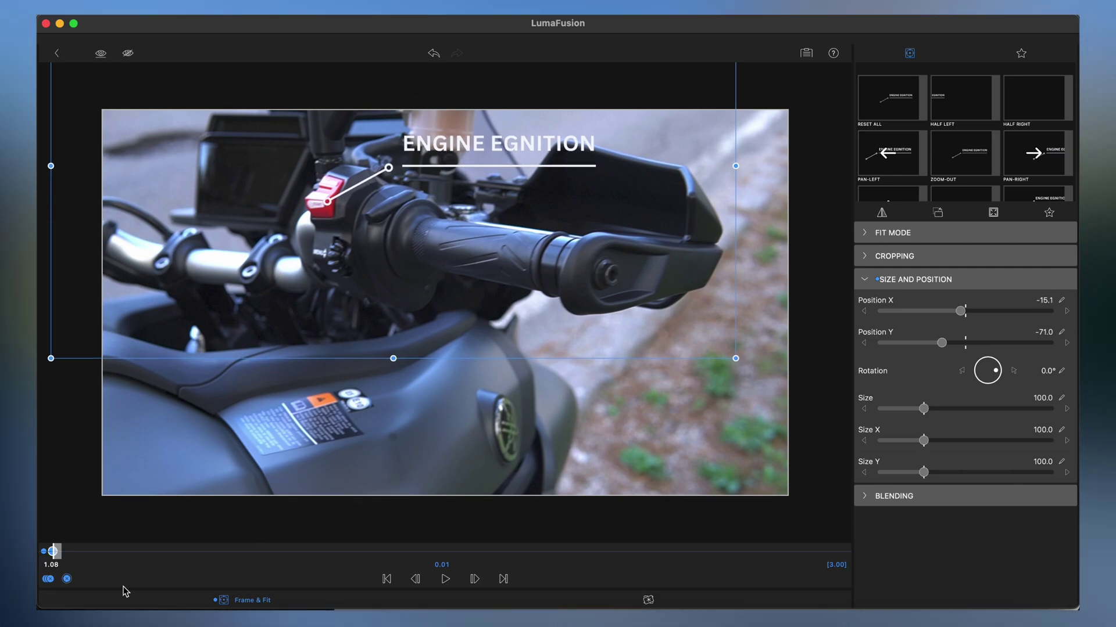
{"action": "key", "text": "Right"}
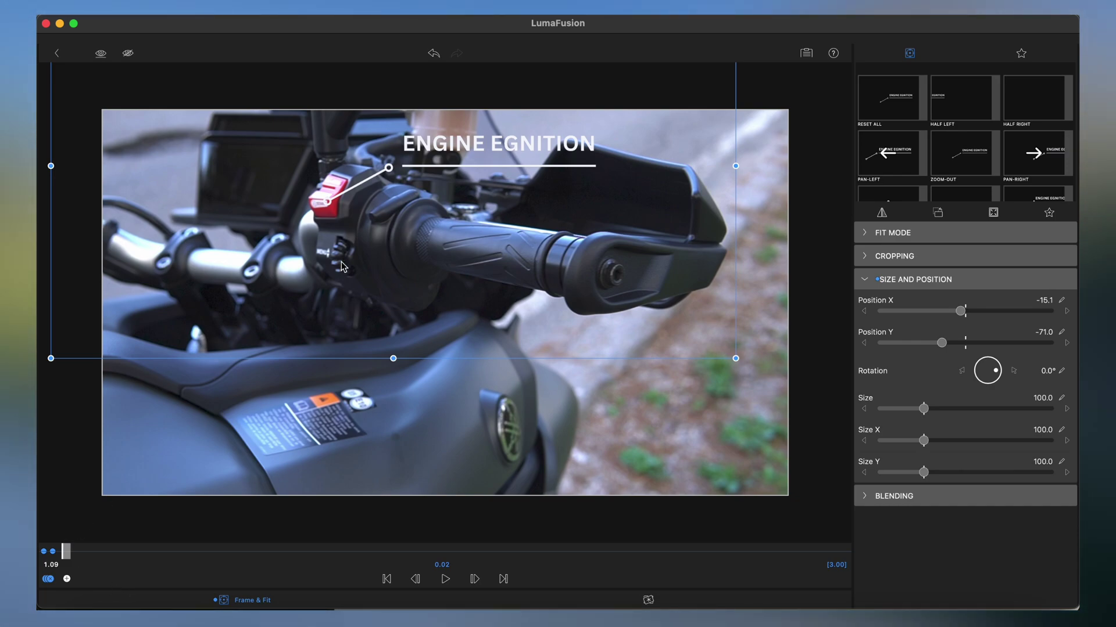
{"action": "key", "text": "Right"}
{"action": "left_click_drag", "start_coordinate": [413, 160], "coordinate": [553, 166]}
{"action": "key", "text": "Right"}
{"action": "key", "text": "Right"}
{"action": "key", "text": "Right"}
{"action": "key", "text": "Right"}
{"action": "key", "text": "Right"}
{"action": "key", "text": "Right"}
{"action": "key", "text": "Right"}
{"action": "key", "text": "Right"}
{"action": "key", "text": "Right"}
{"action": "key", "text": "Right"}
{"action": "key", "text": "Right"}
{"action": "key", "text": "Right"}
{"action": "key", "text": "Right"}
{"action": "key", "text": "Right"}
- Trim the ENGINE EGNITION title clip to 2.09 seconds and play back the tracking
{"action": "left_click_drag", "start_coordinate": [699, 479], "coordinate": [649, 481]}
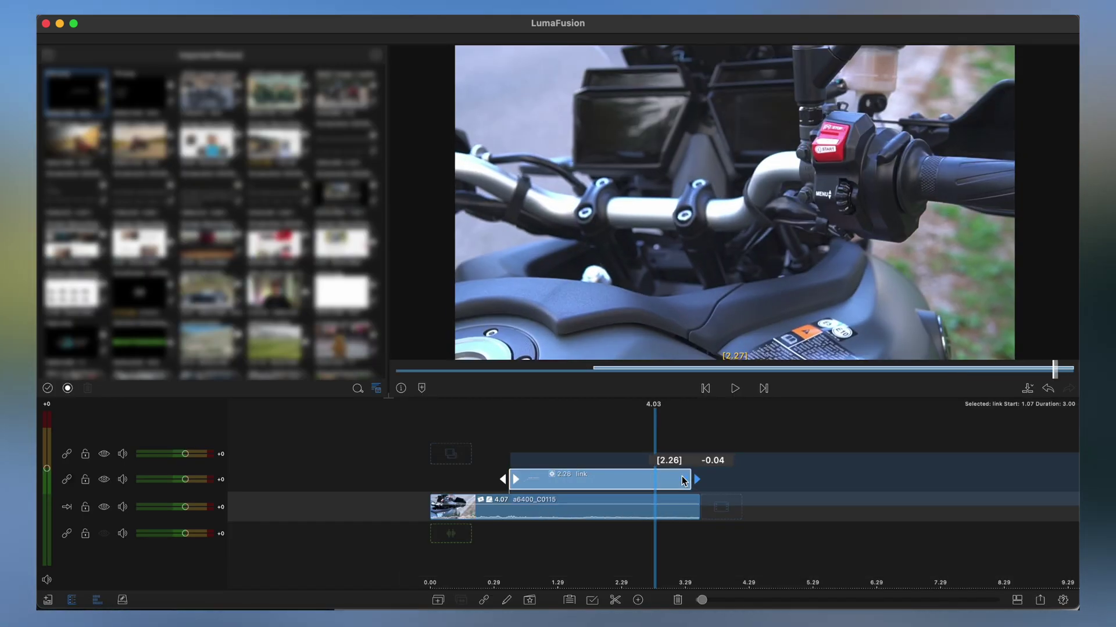
{"action": "key", "text": "space"}
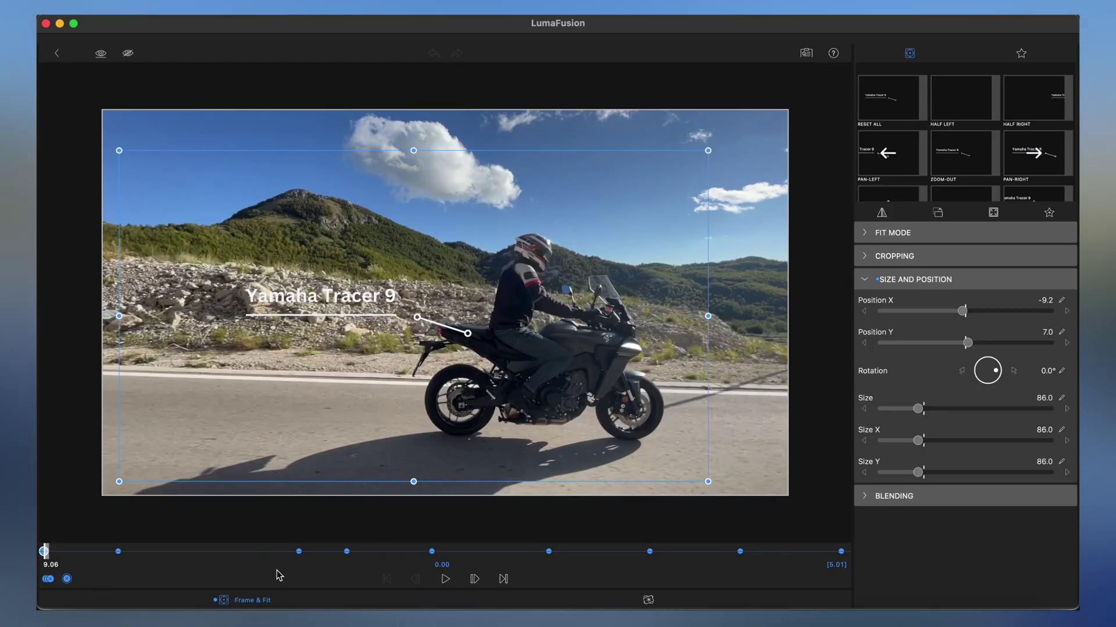
- Scrub through the position keyframes of the Yamaha Tracer 9 and 119 hp callout
{"action": "left_click_drag", "start_coordinate": [54, 551], "coordinate": [739, 549]}
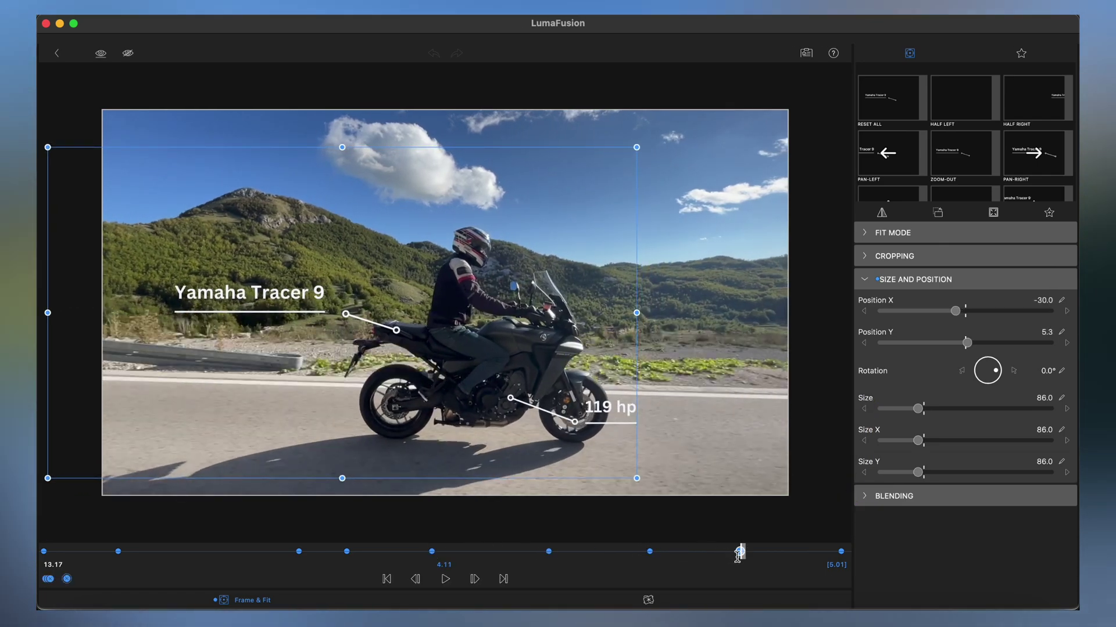